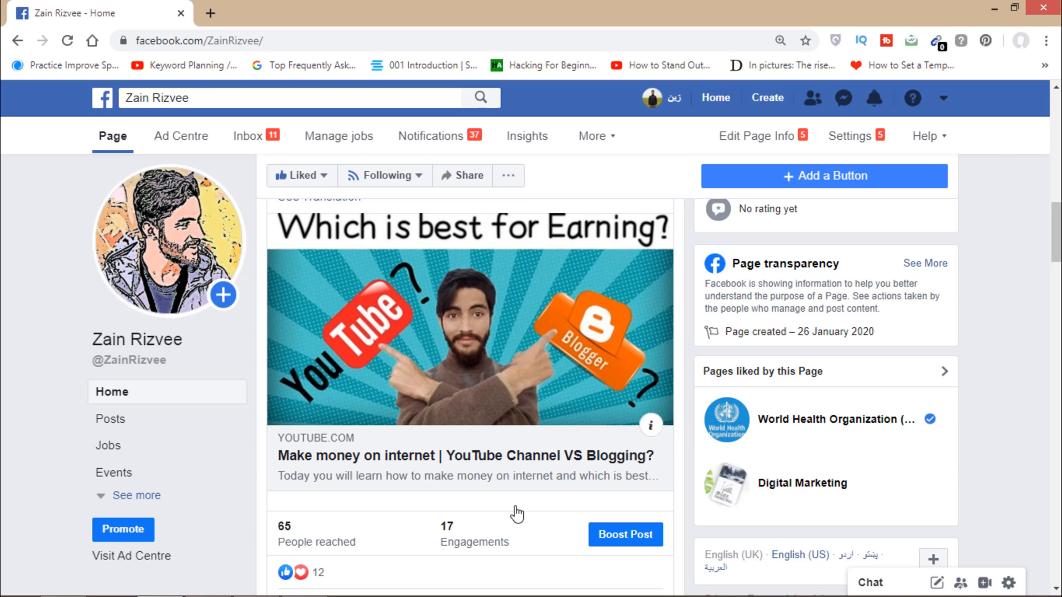
- Open the boost settings for the YouTube Channel VS Blogging post and show all available objectives
click(623, 536)
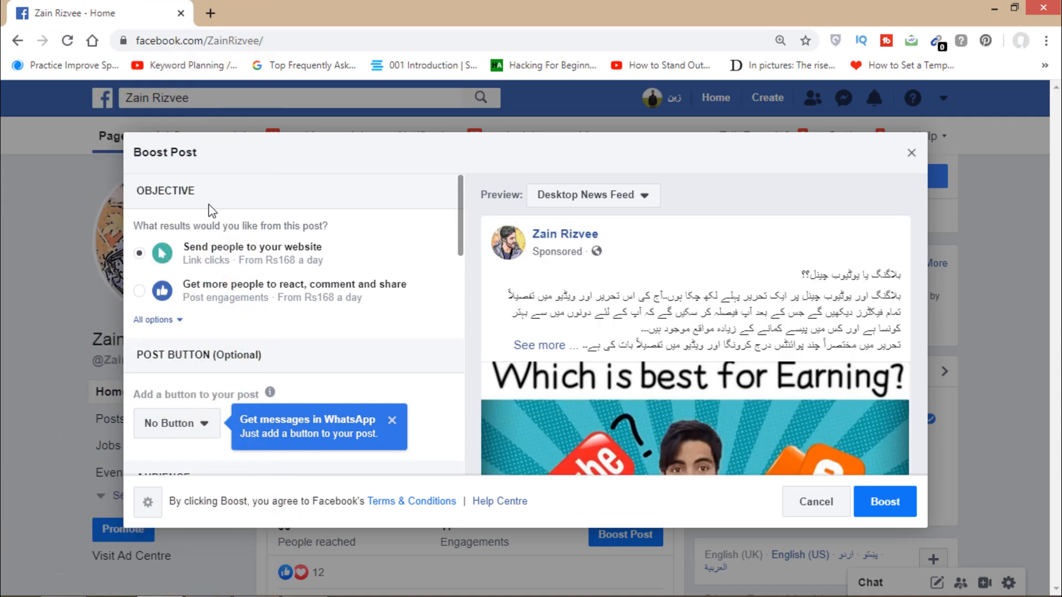
scroll(919, 381, down, 2)
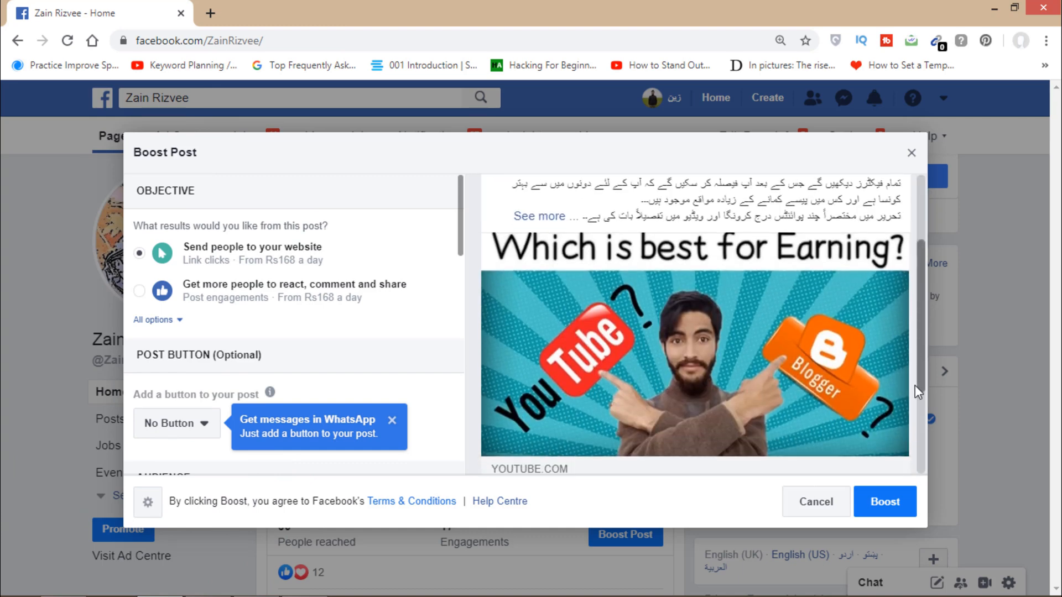
scroll(919, 392, down, 2)
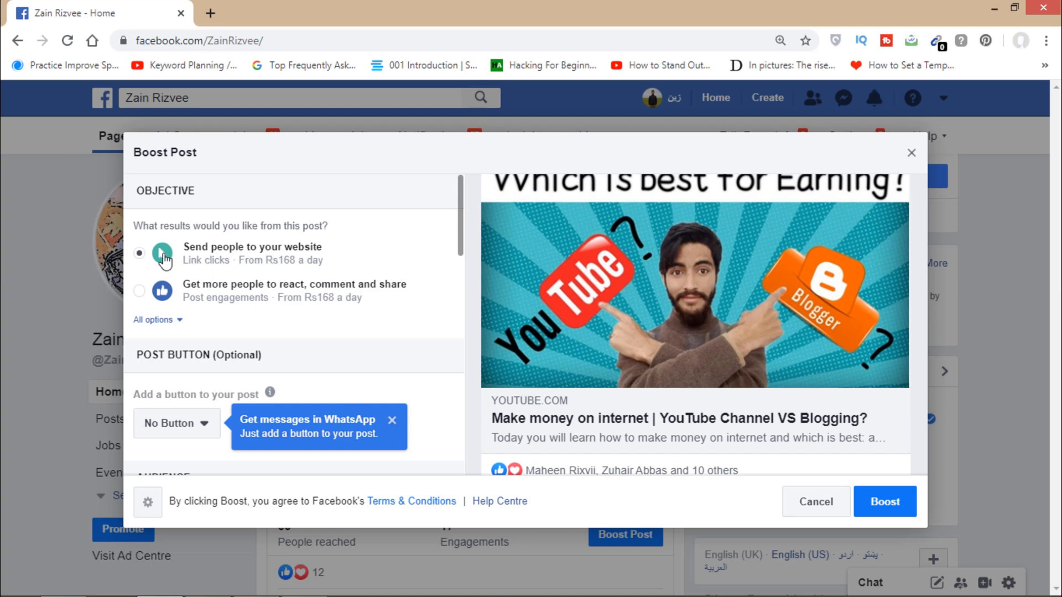
click(159, 320)
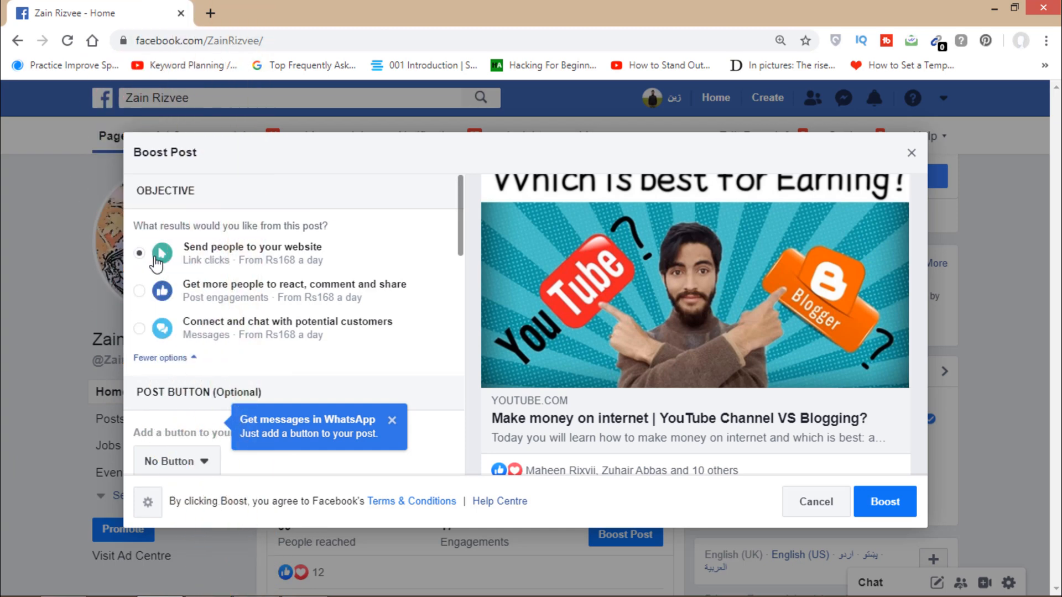
- Choose No Button as the optional post button for the boosted post
scroll(462, 250, down, 3)
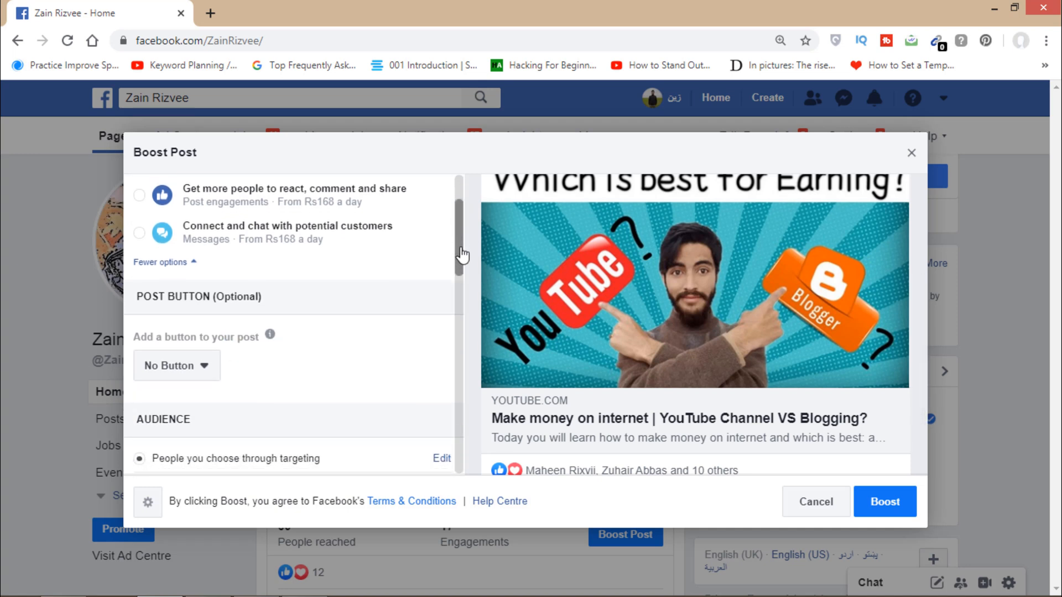
scroll(463, 254, down, 2)
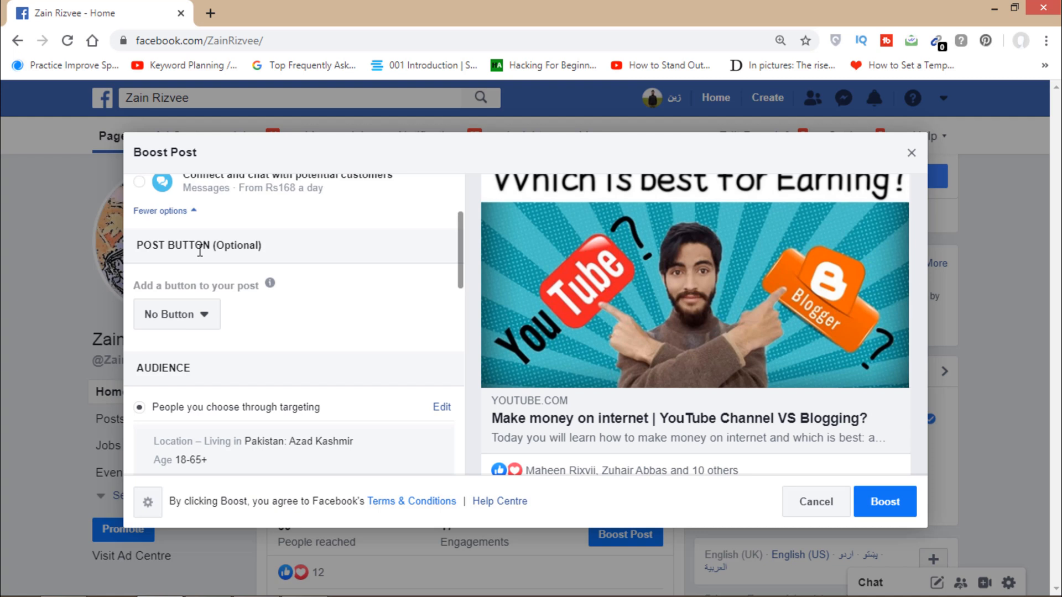
click(197, 320)
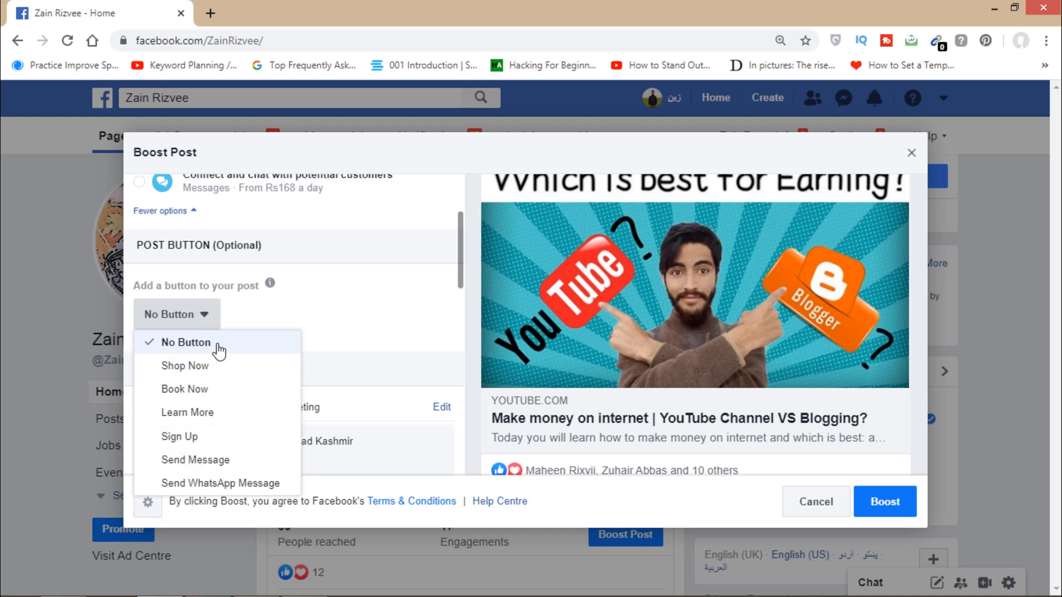
click(193, 346)
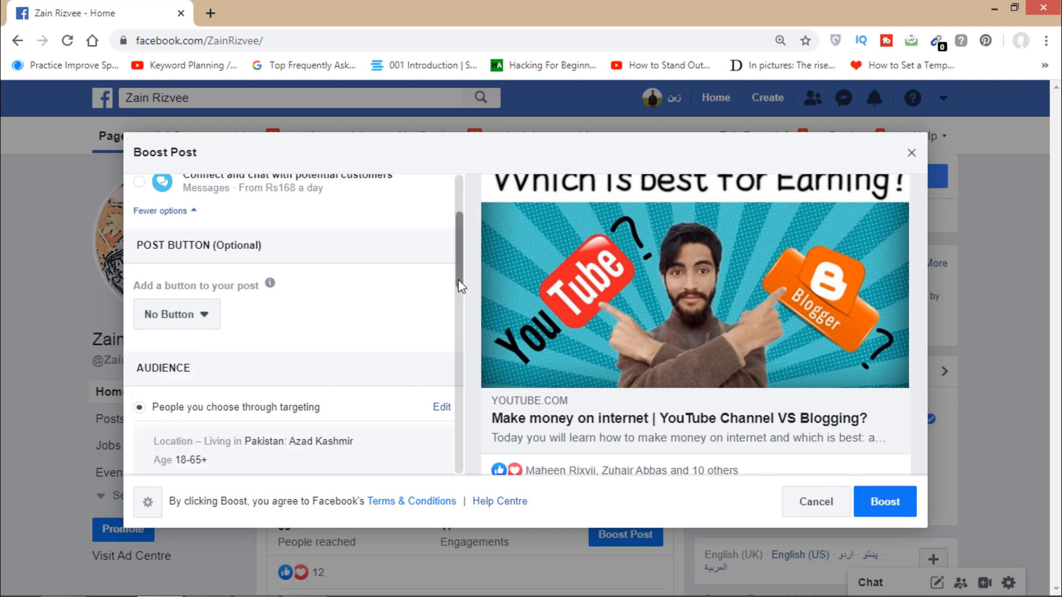
- Create a new audience for the boost and name it "YouTube Views"
scroll(458, 289, down, 3)
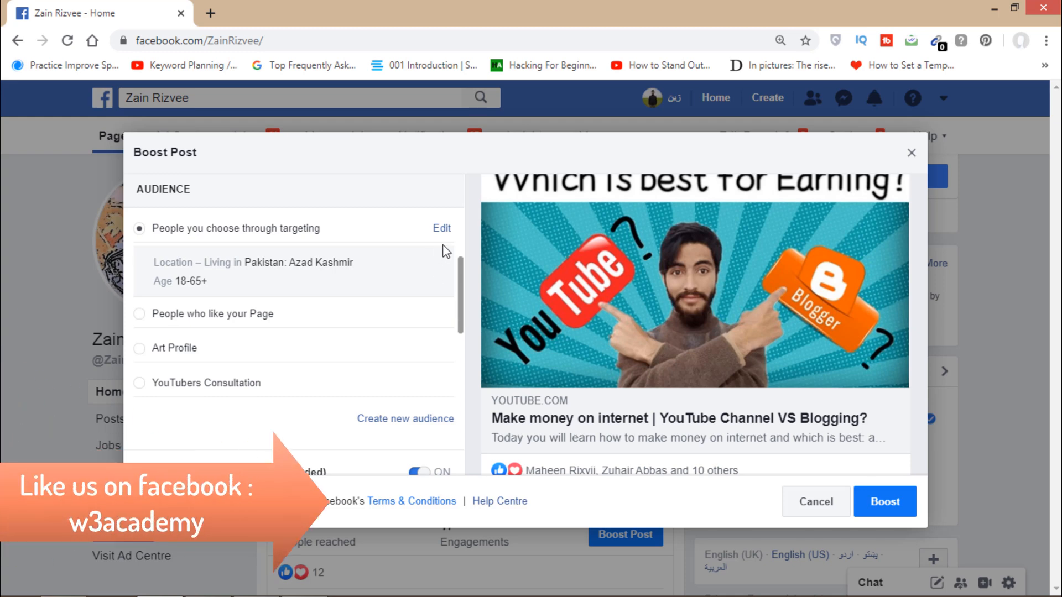
click(402, 424)
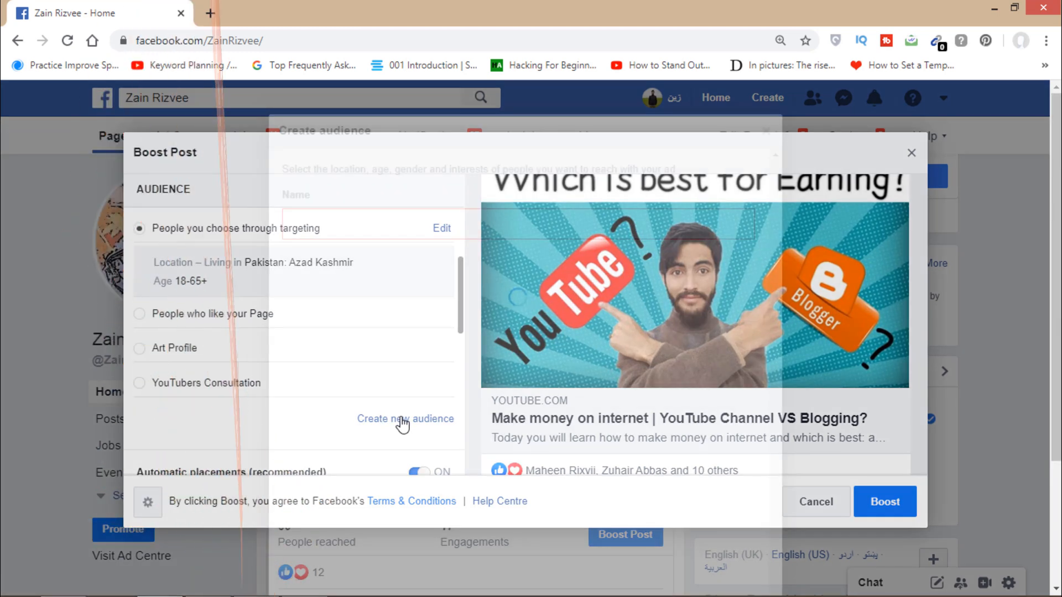
click(360, 224)
text(YouTube Views)
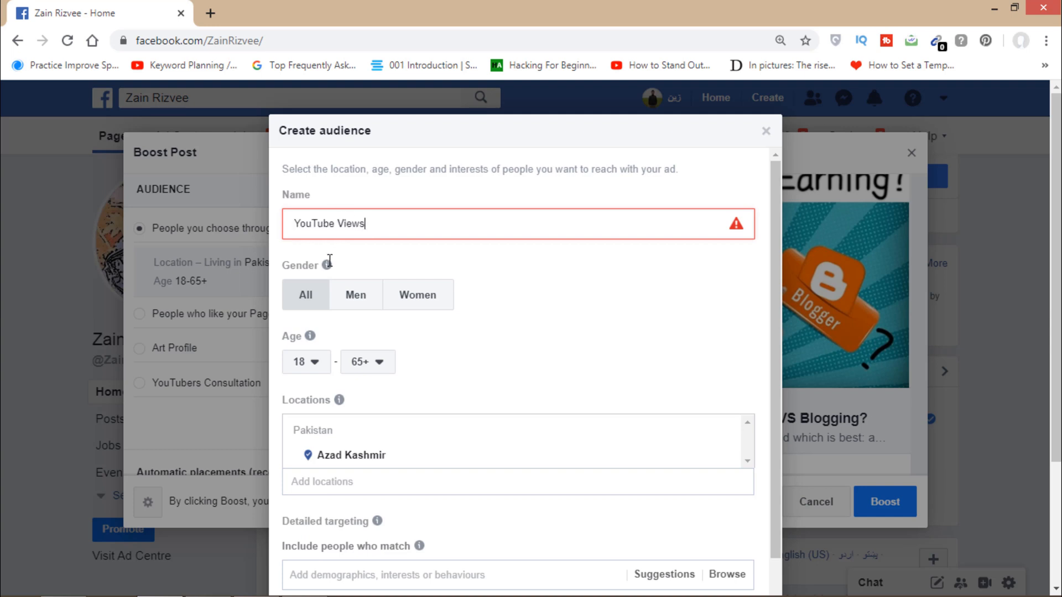
click(425, 271)
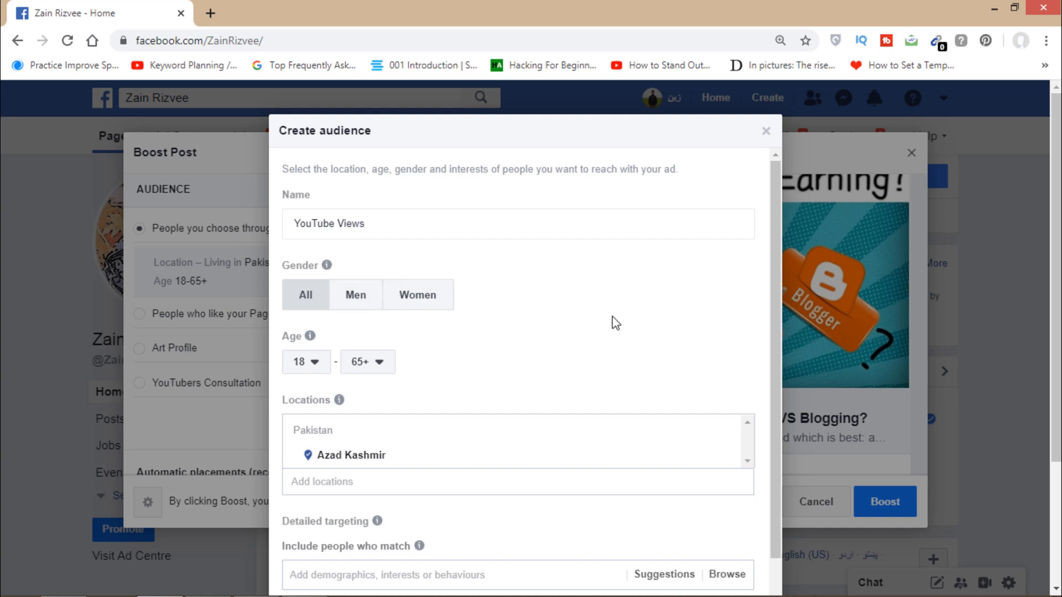
- Set the audience's maximum age to 30
drag(778, 326, 775, 344)
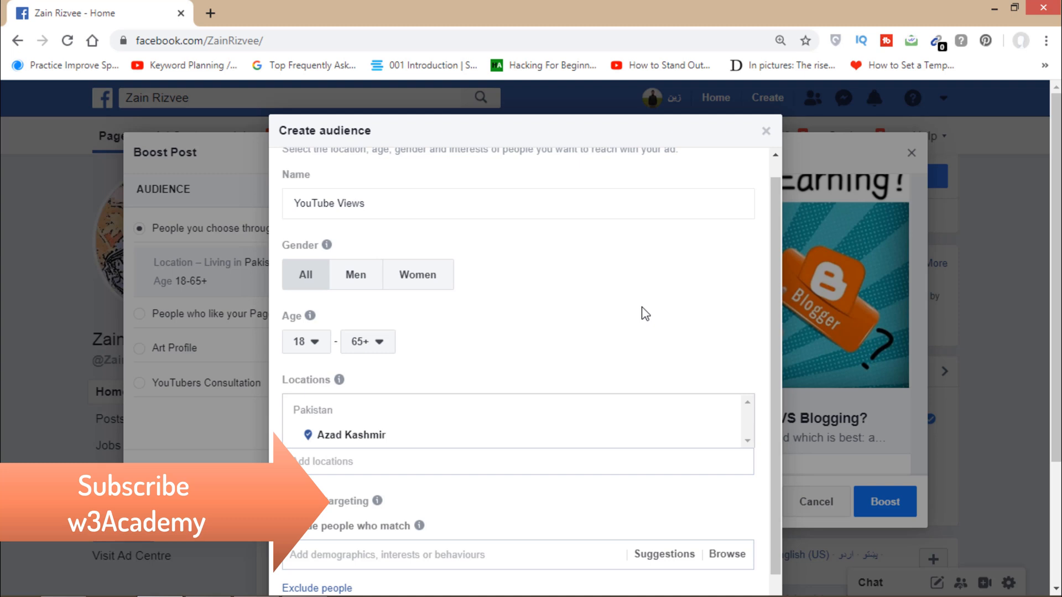
click(380, 344)
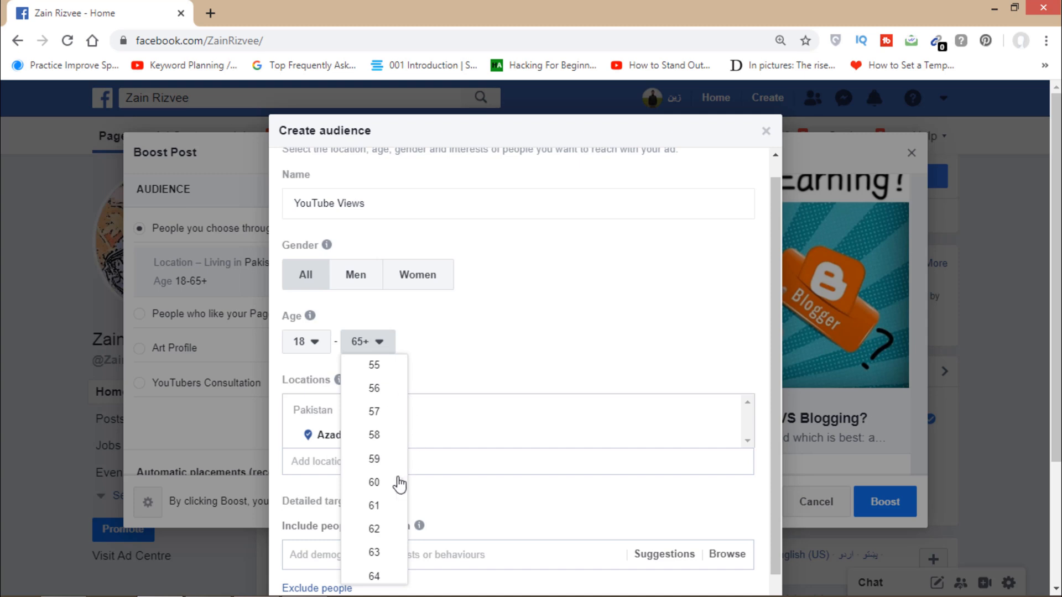
drag(403, 550, 404, 436)
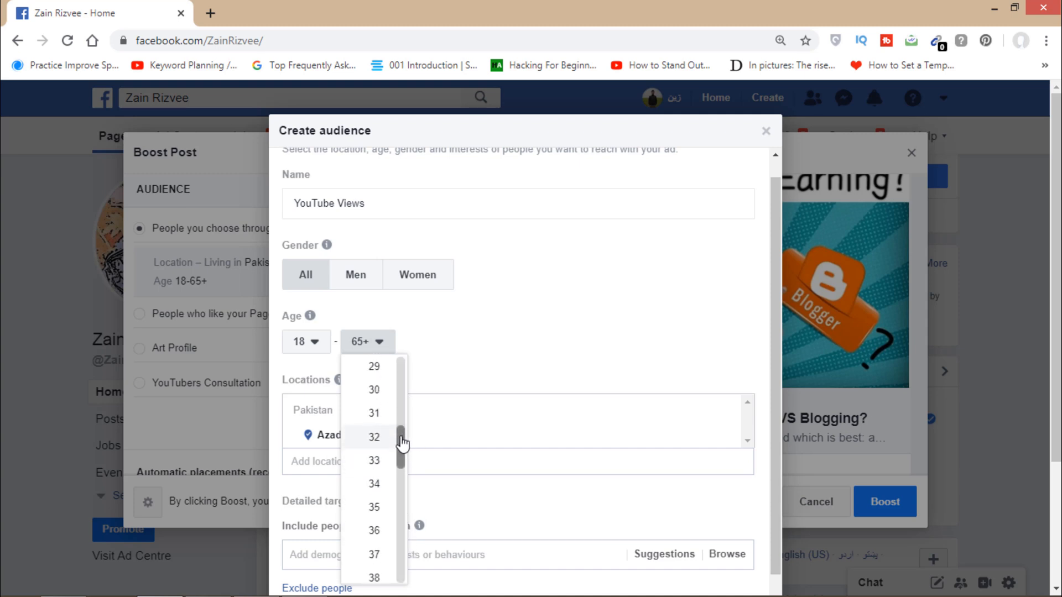
click(381, 396)
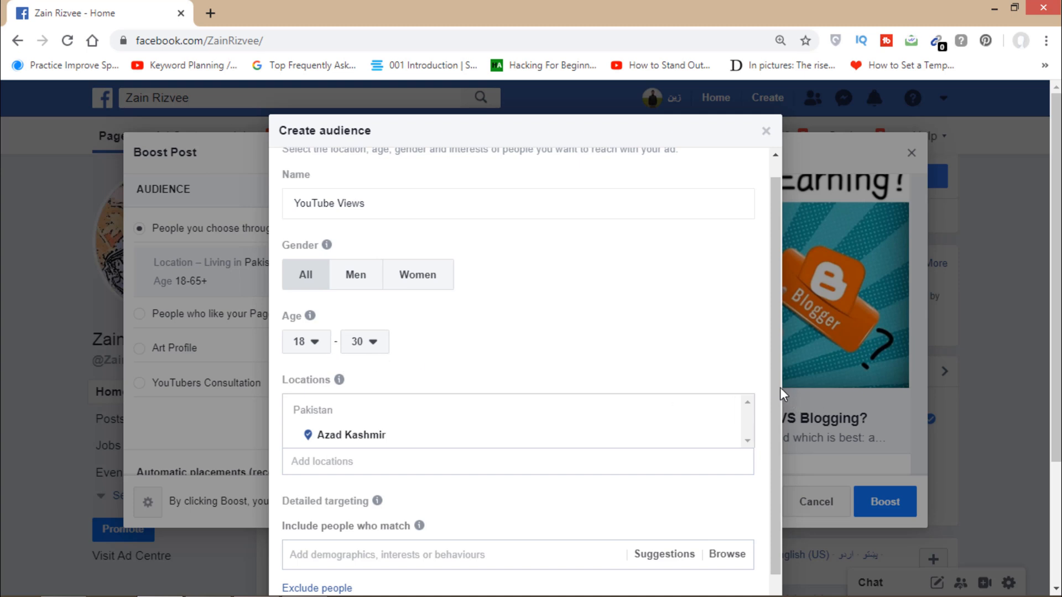
- Replace the Azad Kashmir location in the audience with the countries Pakistan and India
drag(776, 395, 769, 445)
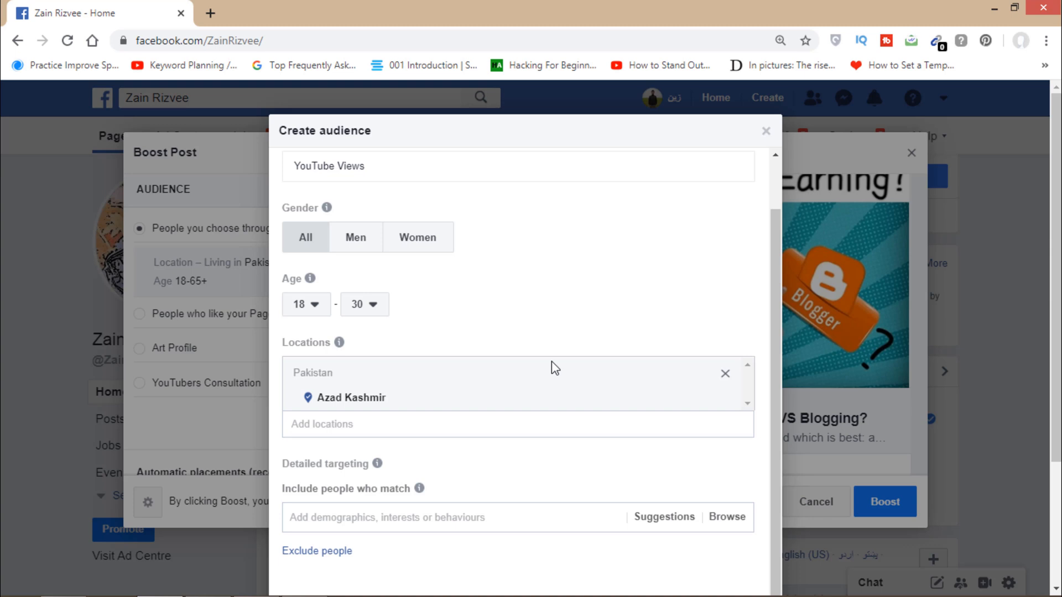
click(725, 375)
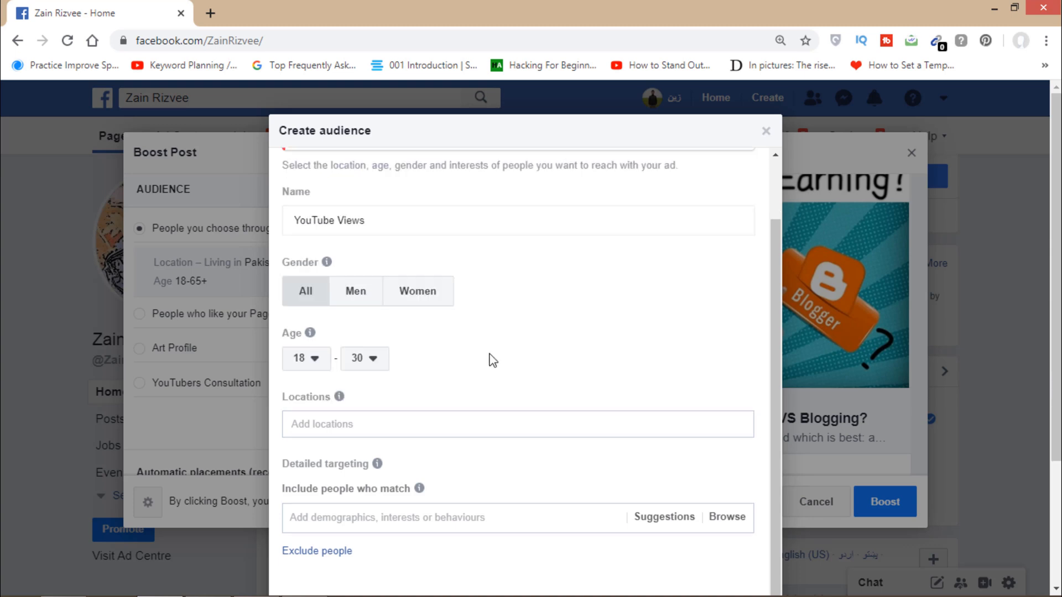
click(377, 426)
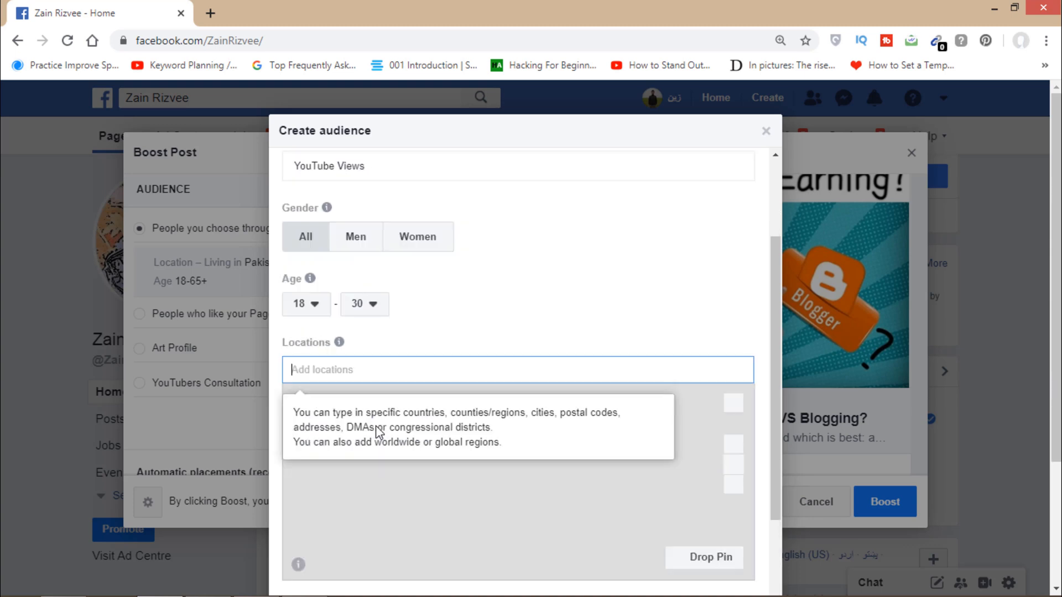
text(Pakistan)
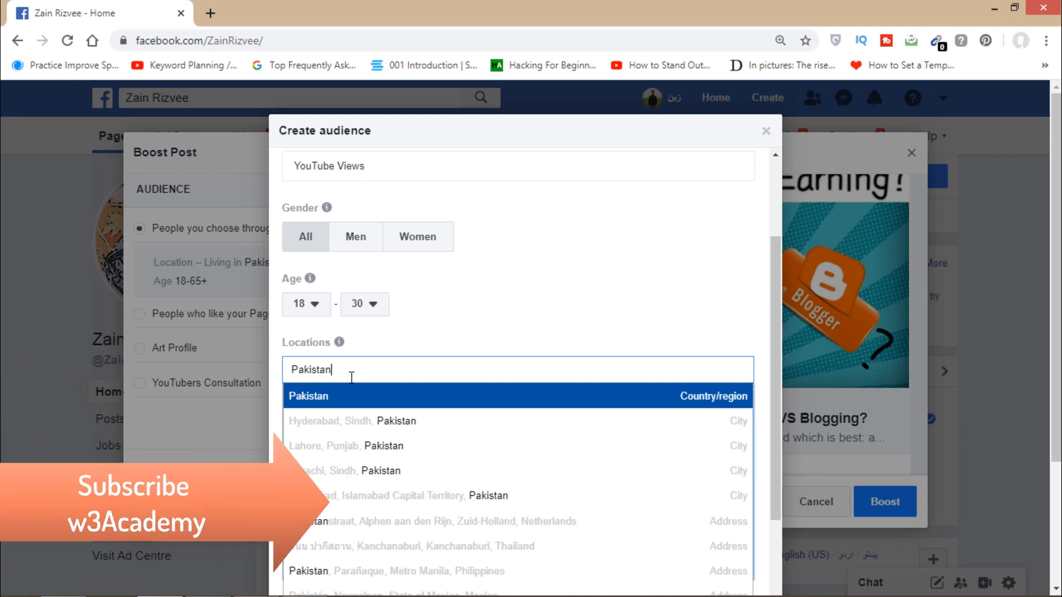
key(Return)
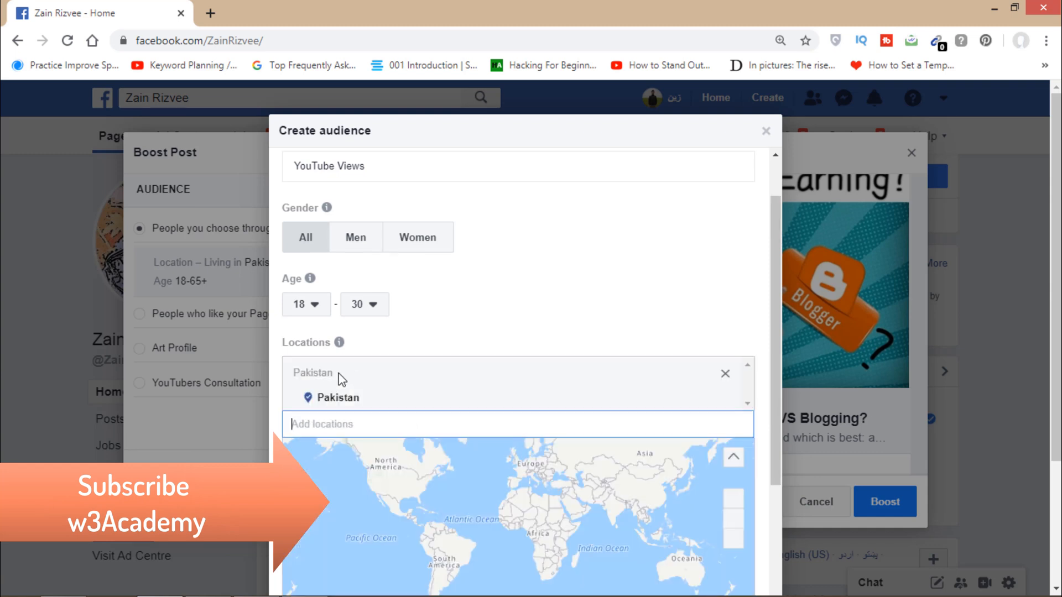
click(337, 424)
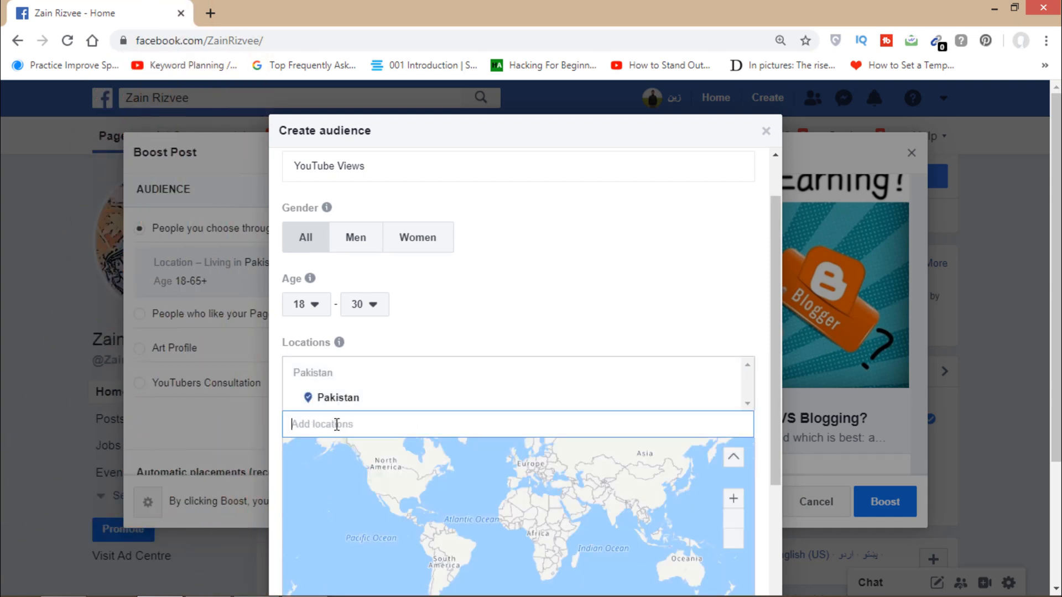
text(India)
key(Return)
- Search the detailed targeting for "online earn" and include the interest Earn Online Money
drag(775, 419, 763, 489)
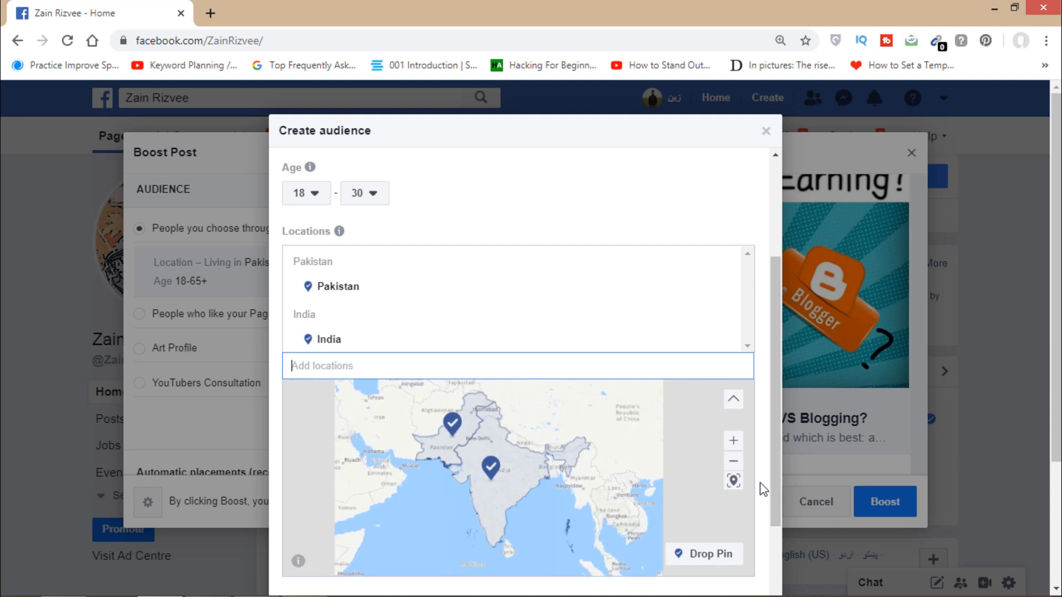
drag(774, 413, 771, 509)
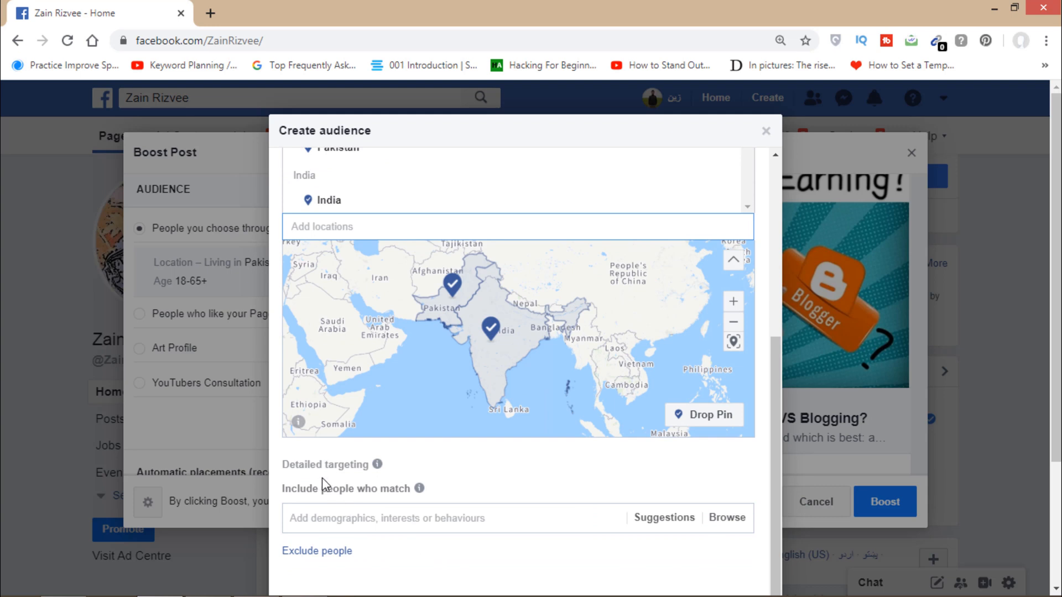
click(360, 519)
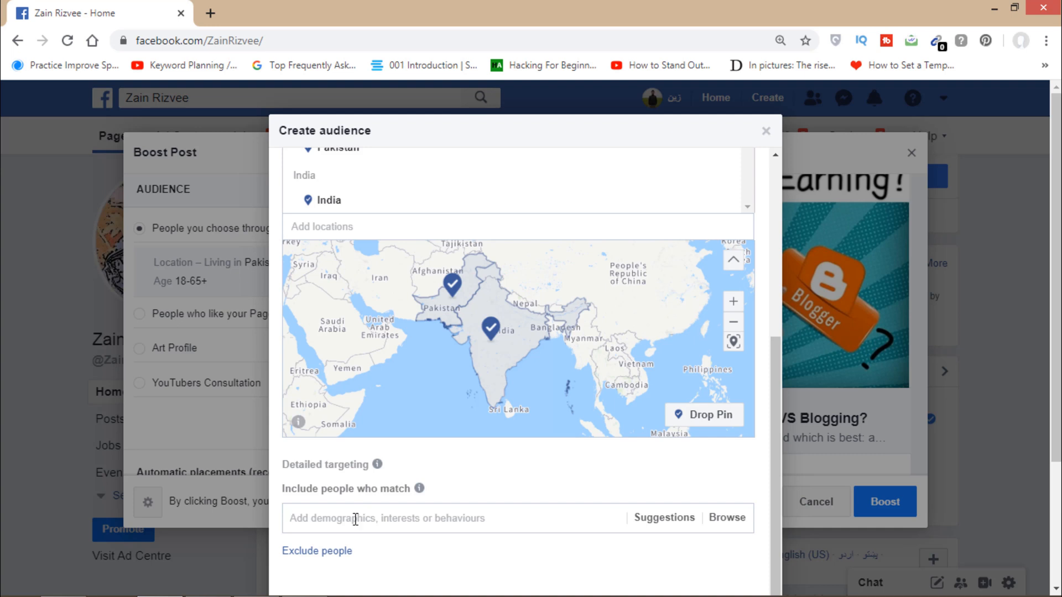
text(oni)
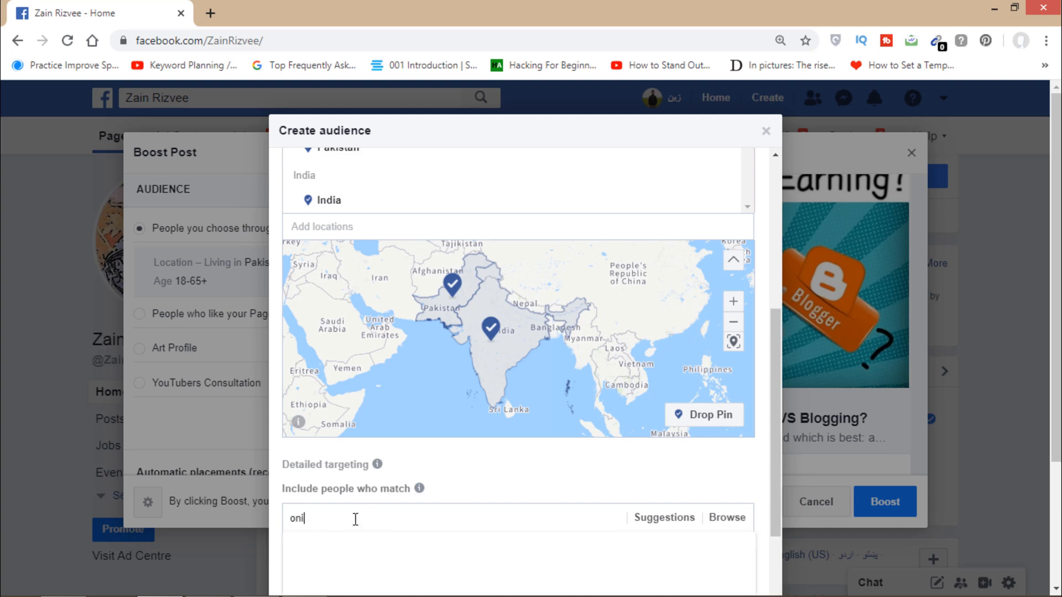
text(ine)
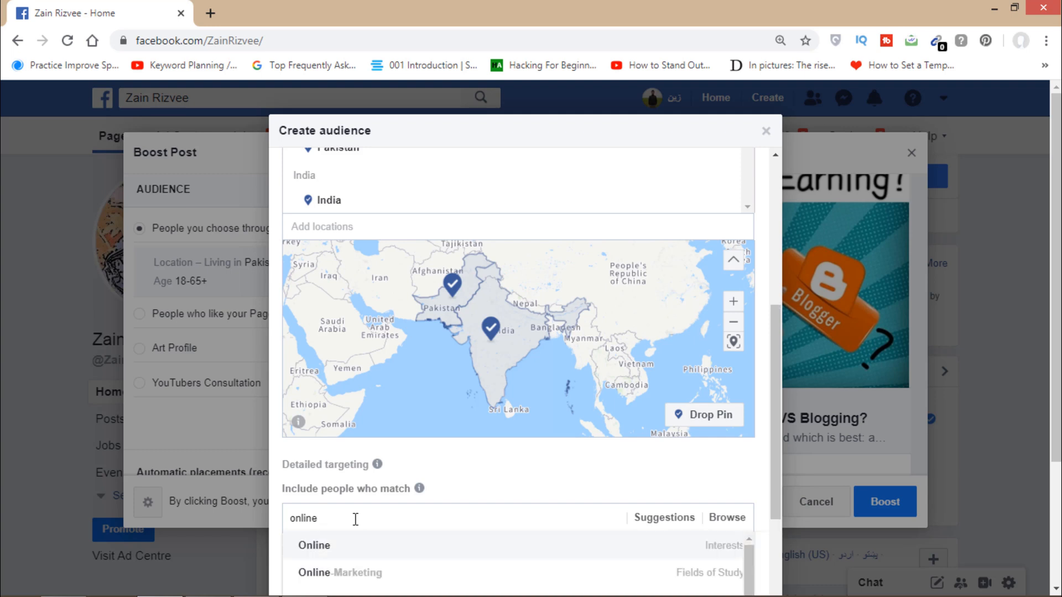
text( earn)
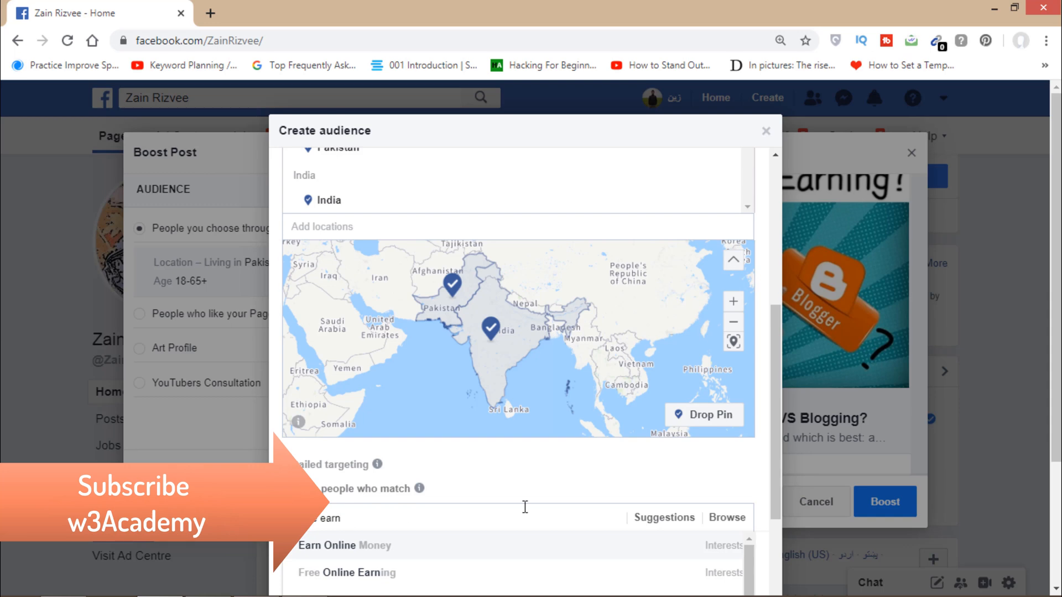
click(345, 546)
scroll(464, 501, down, 3)
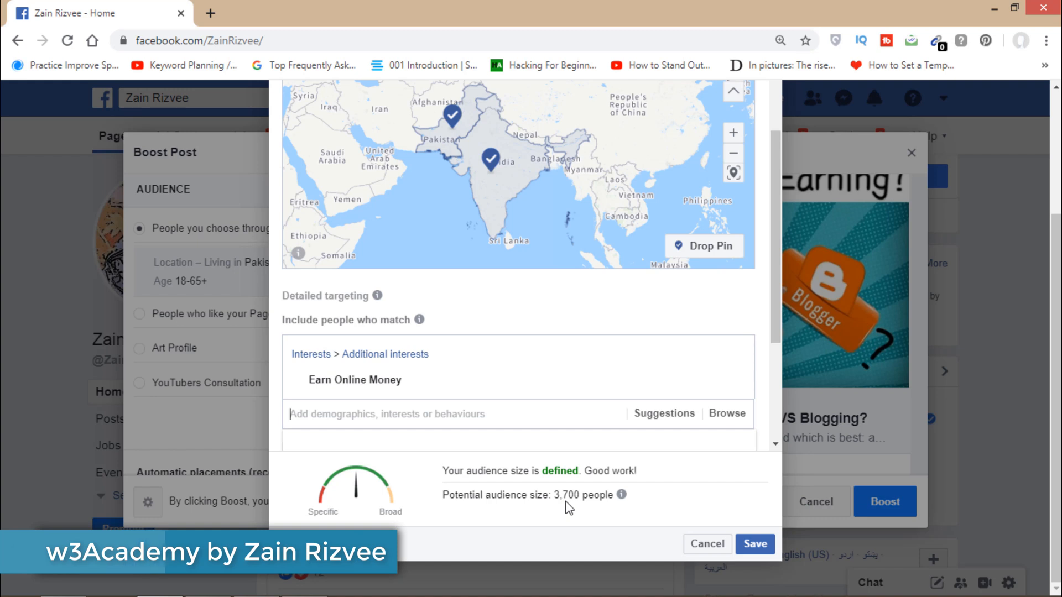
- Add the interests Blog, Youtubers and Freelancer to the people included in the detailed targeting
click(358, 415)
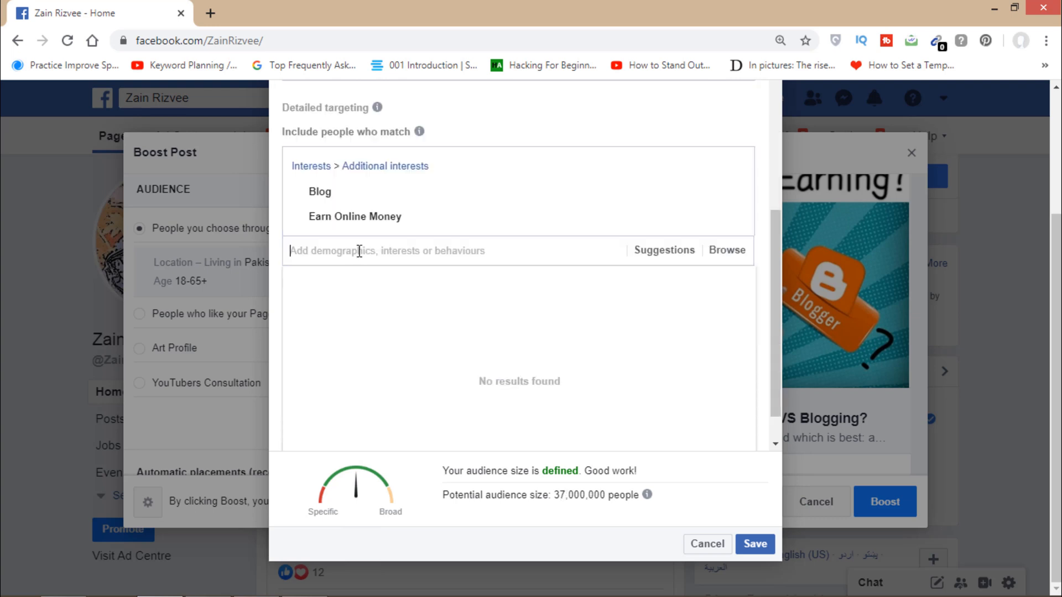
text(youtube)
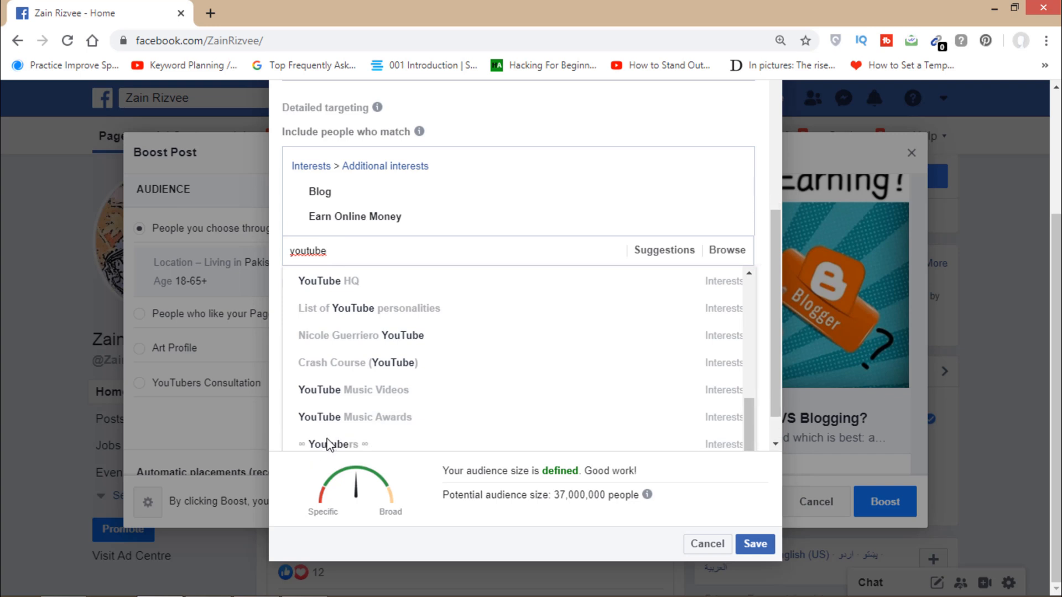
click(325, 445)
click(329, 306)
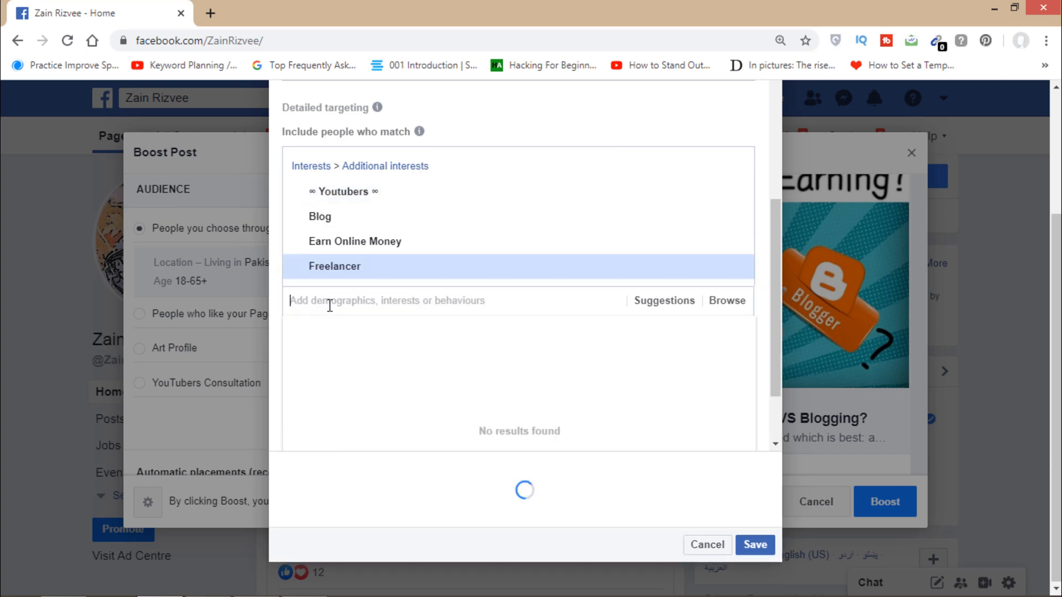
click(767, 227)
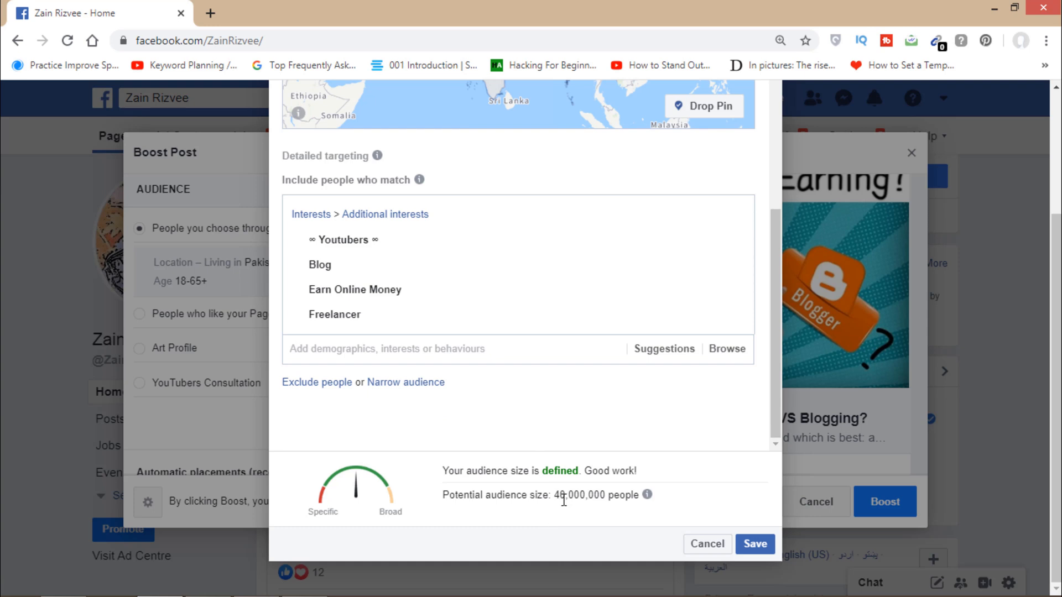
- Narrow the audience to people who must also match the suggested interest Higher education
click(404, 384)
click(664, 255)
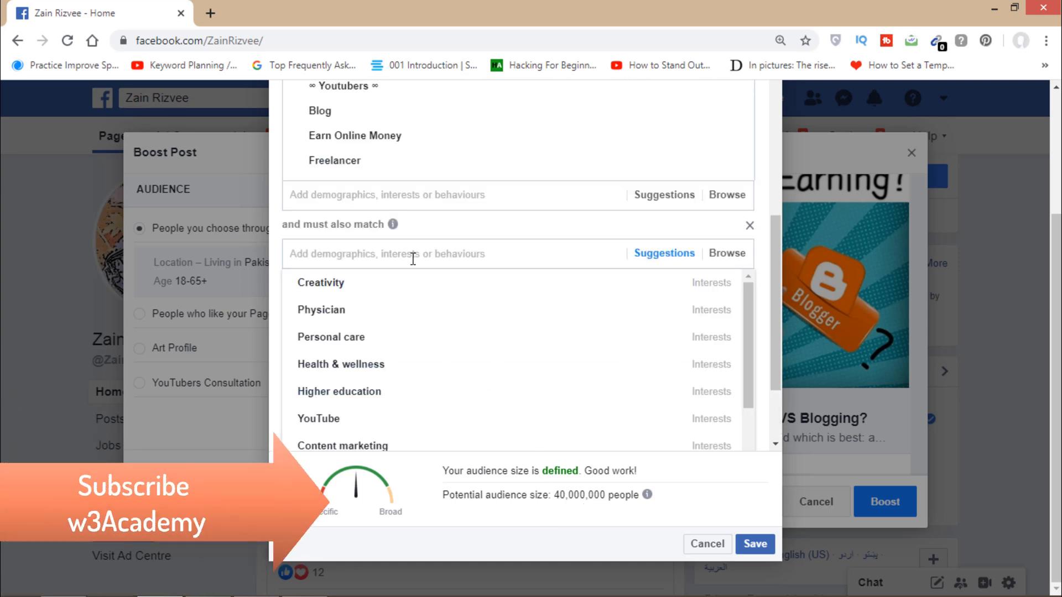
click(340, 395)
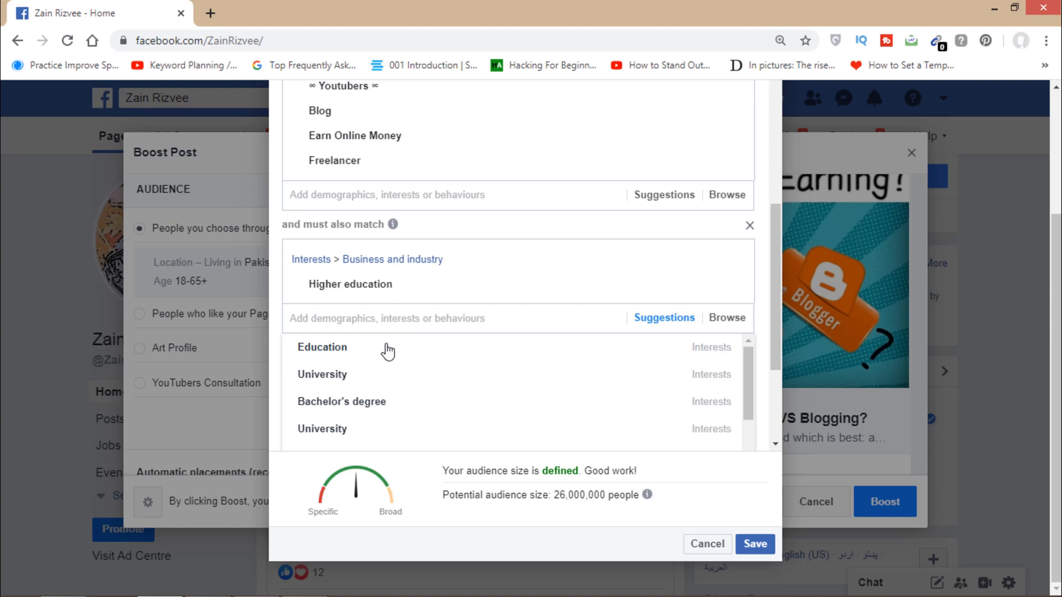
- Add the suggested interest Bachelor's degree to the group that people must also match alongside Higher education
click(332, 403)
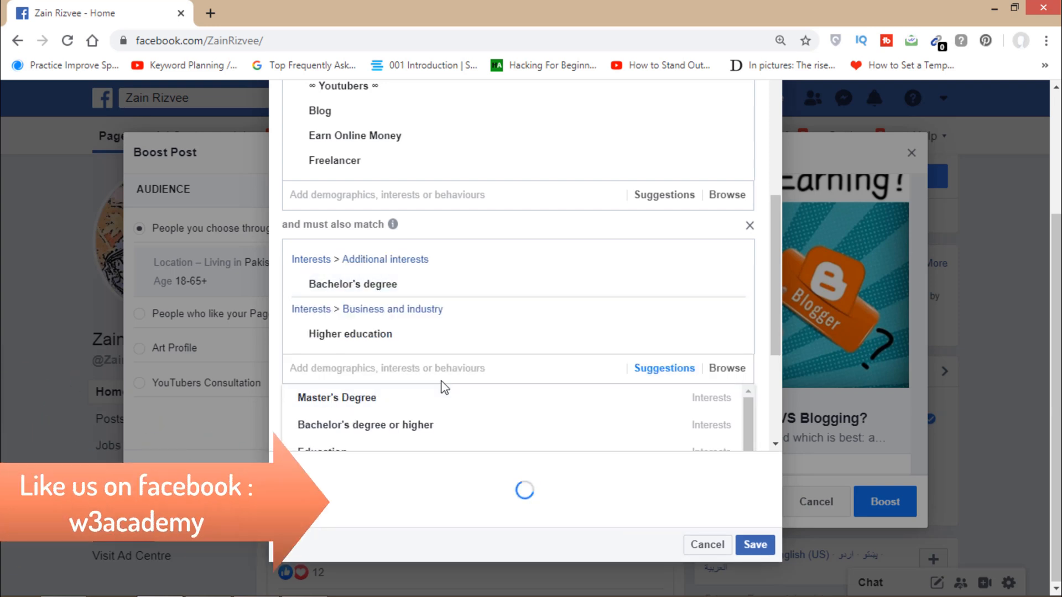
drag(776, 322, 709, 405)
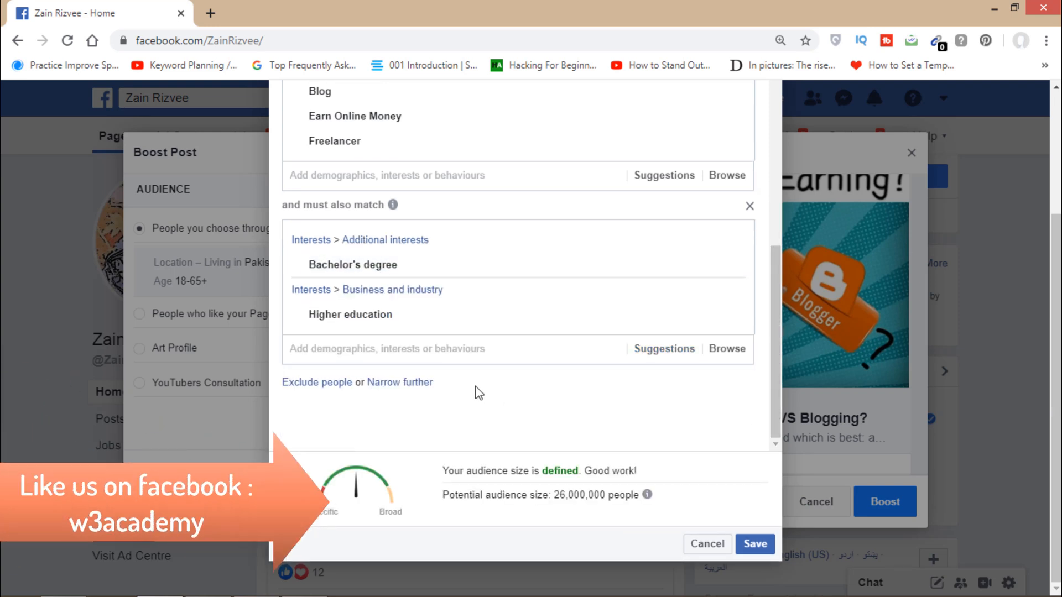
- Narrow the audience further with a second must-also-match group containing the interest Blogger (service), and save the audience
click(406, 383)
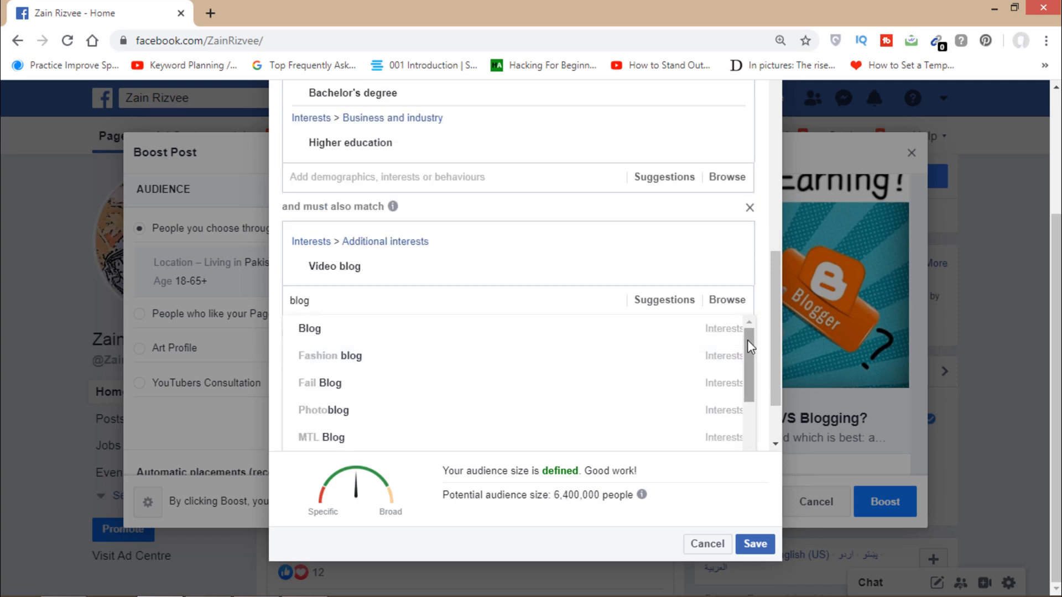
drag(747, 385, 749, 450)
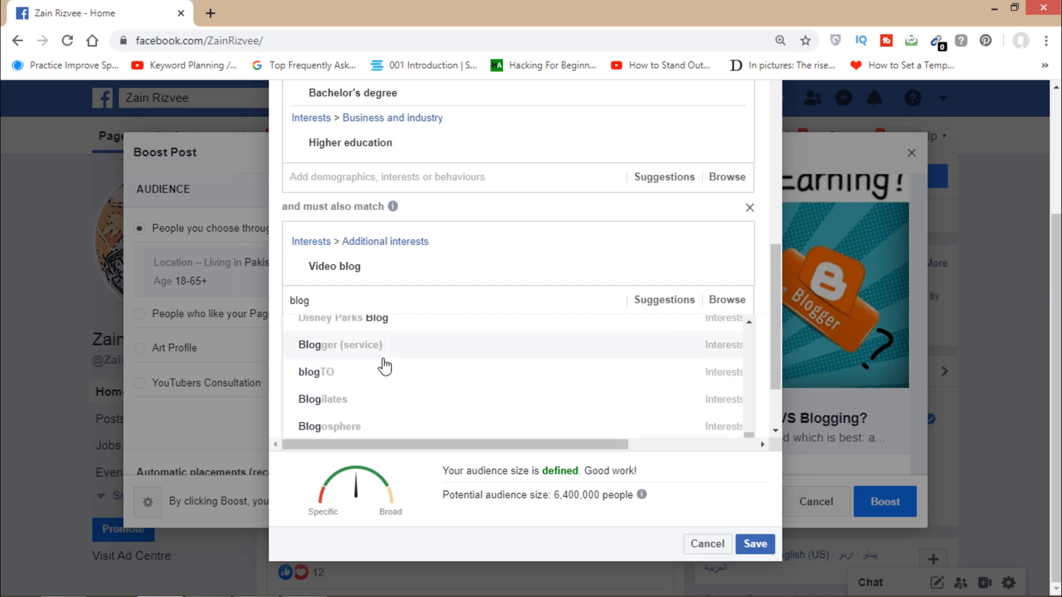
click(359, 347)
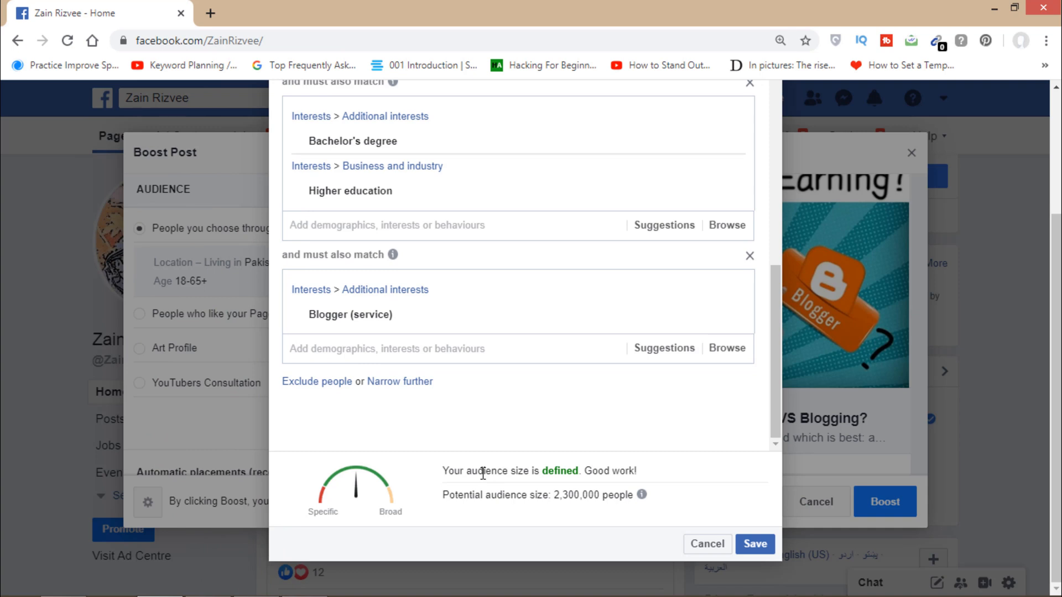
click(751, 548)
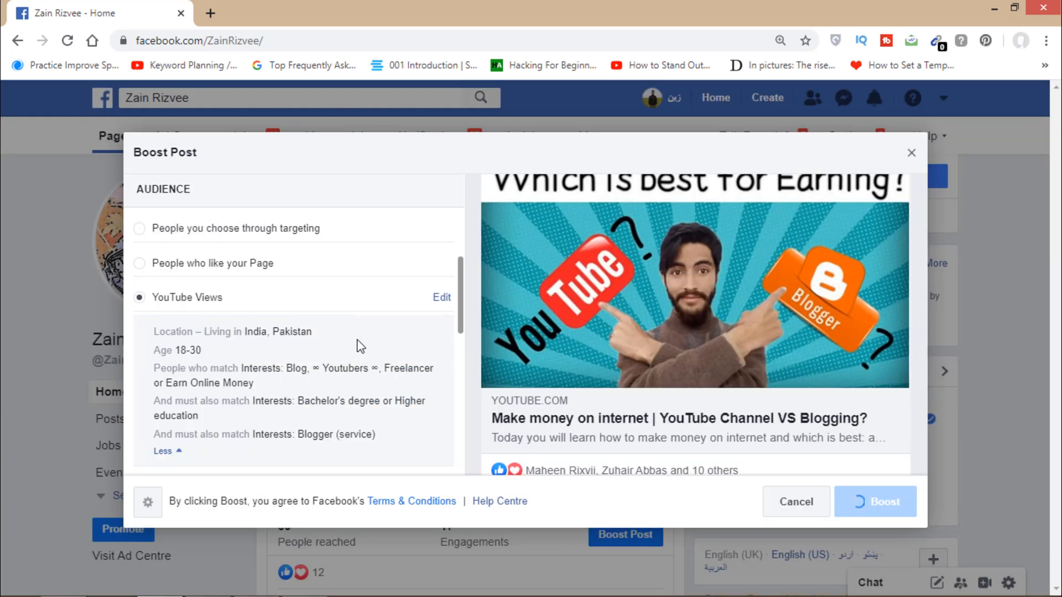
- Set the boost's duration to 5 days and its total budget to Rs1,000.00
drag(458, 304, 459, 366)
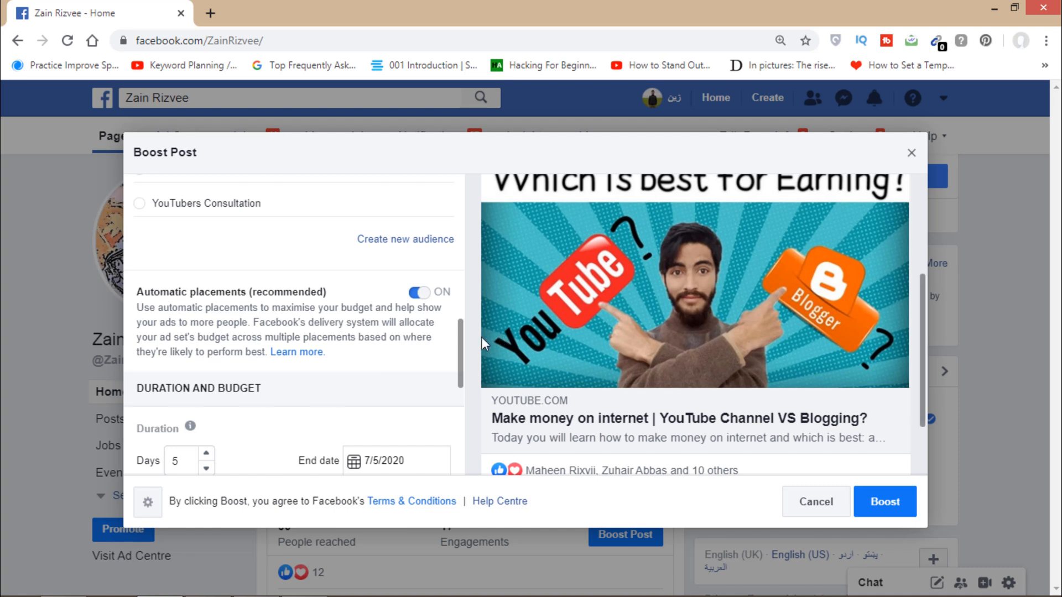
scroll(459, 343, down, 2)
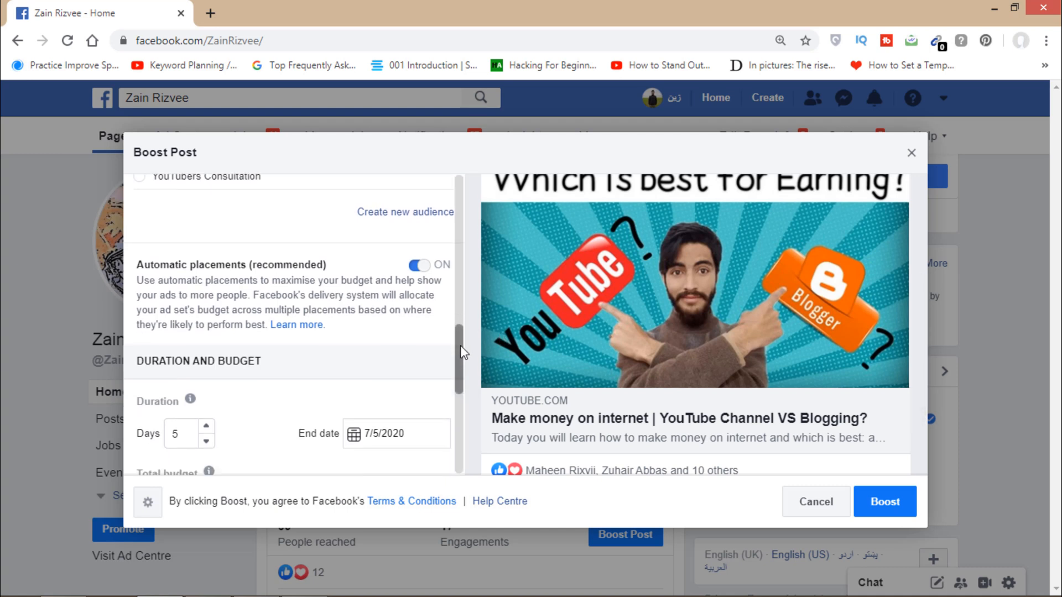
drag(462, 354, 463, 390)
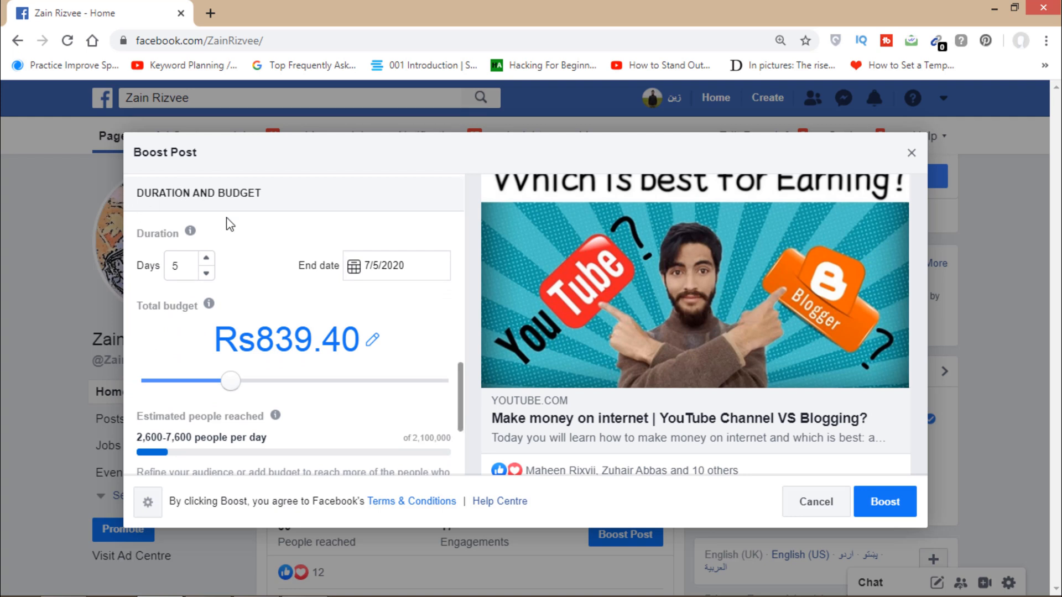
click(205, 273)
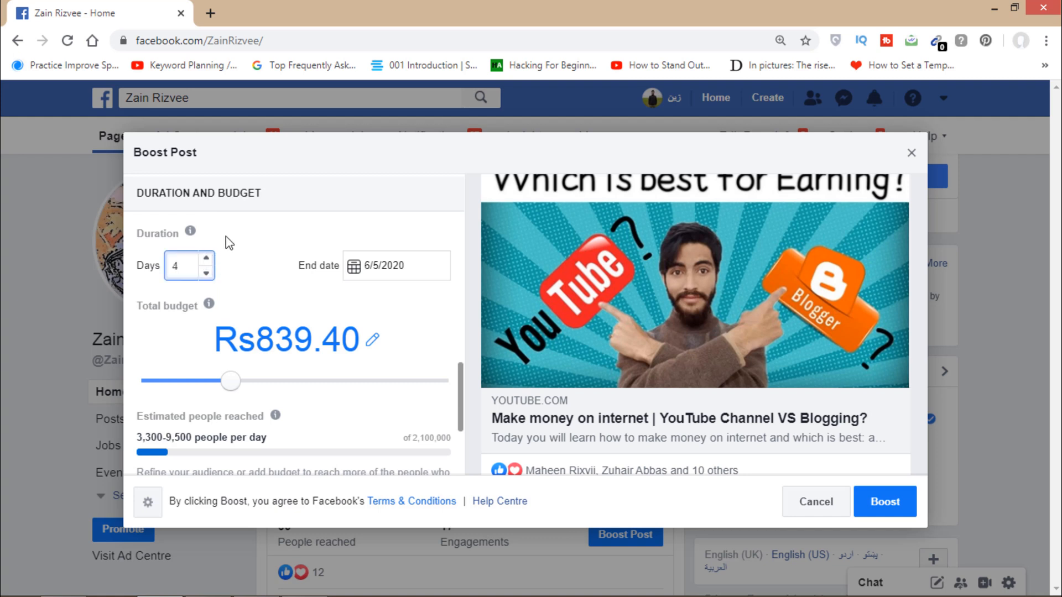
click(207, 259)
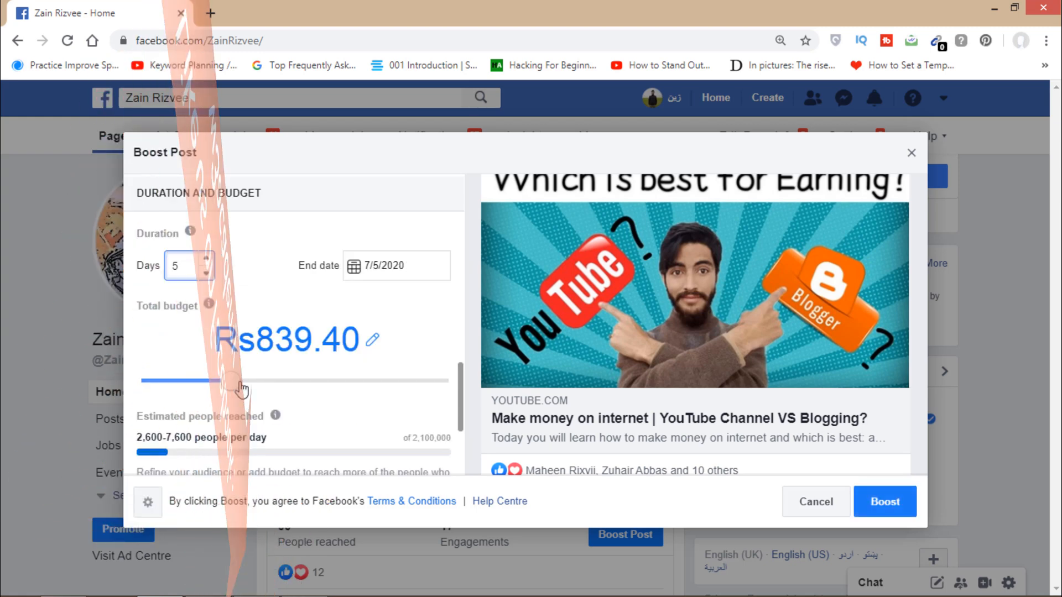
drag(244, 390, 260, 390)
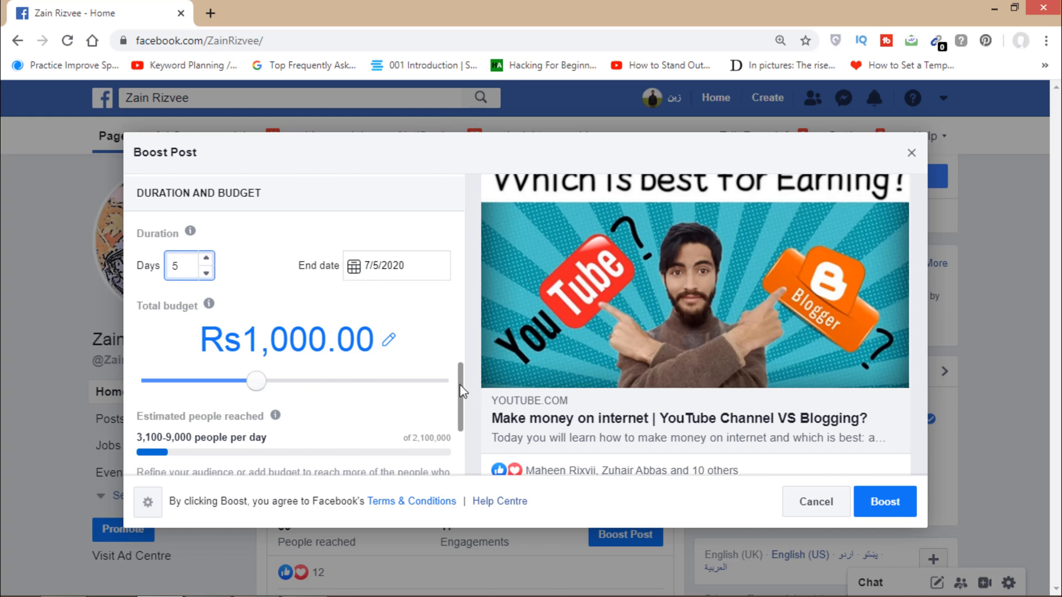
- Review the boost's spending summary and payment method, and cancel the ad without saving a draft
scroll(460, 383, down, 2)
mouse_move(156, 302)
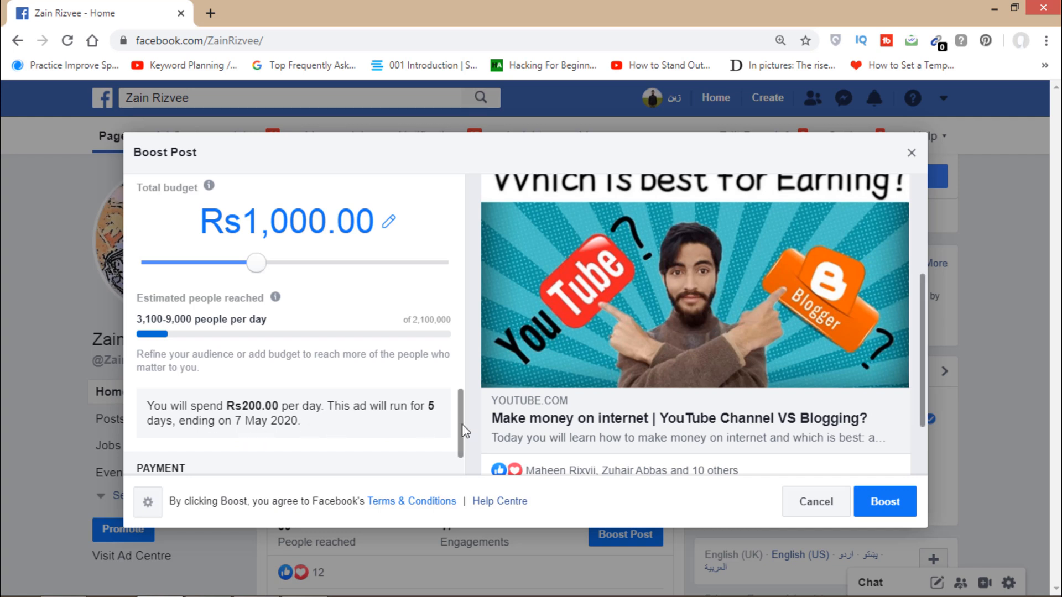
drag(464, 431, 465, 464)
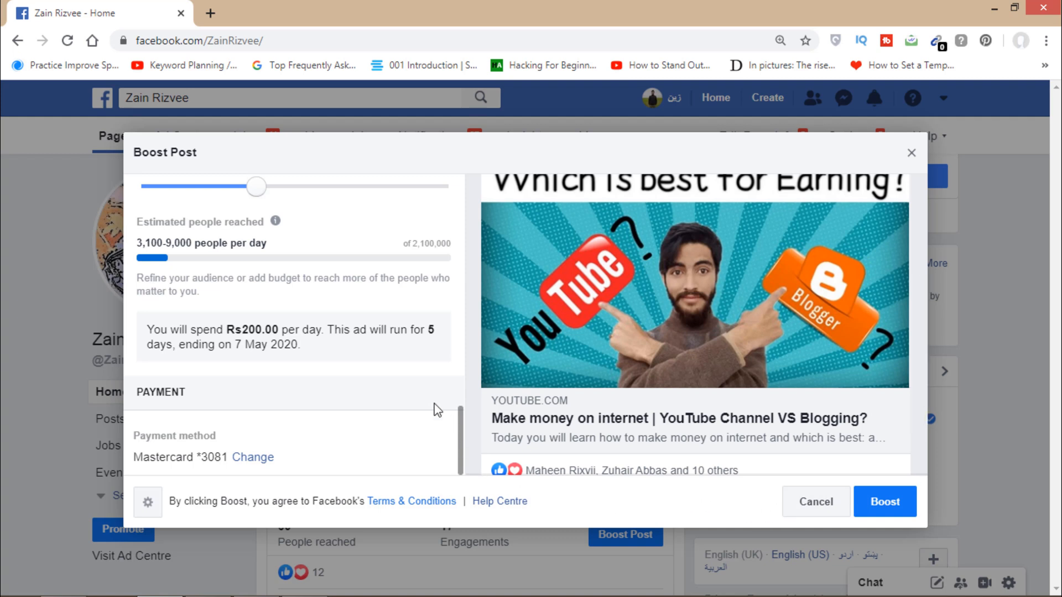
click(802, 505)
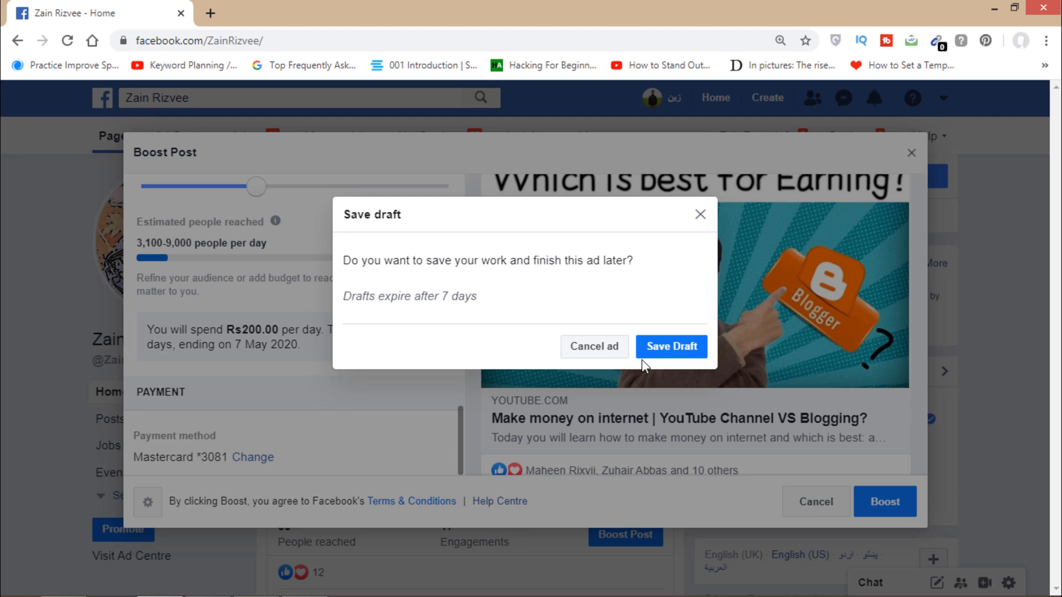
click(586, 352)
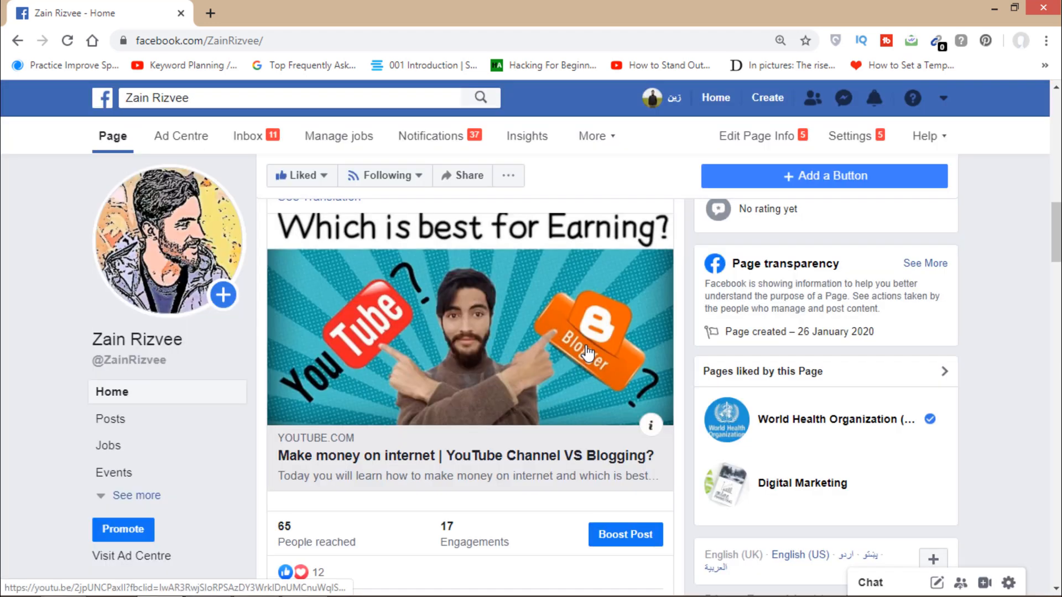